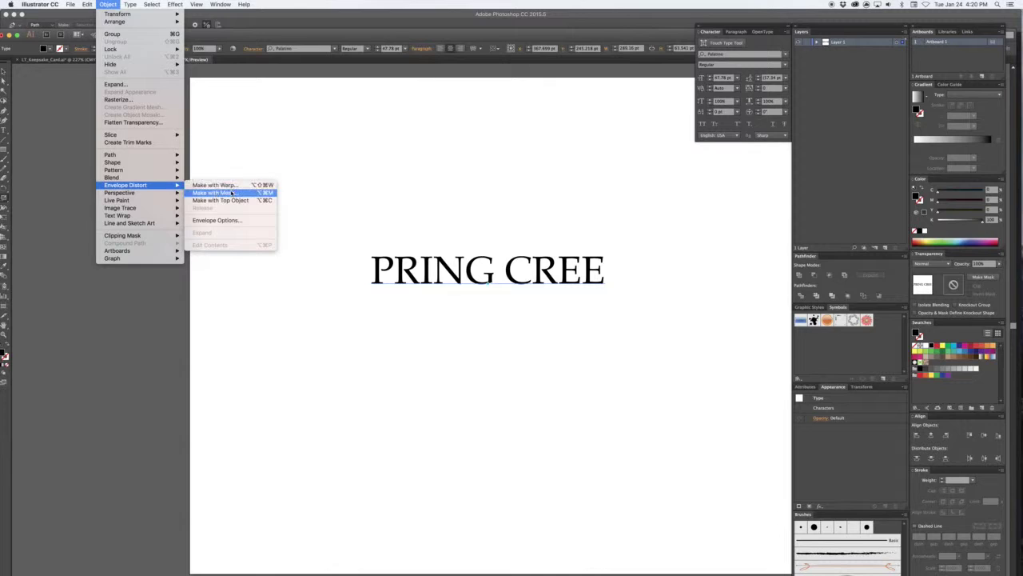
# Step: Warp the PRING CREE text with an Arc Lower envelope at -12% bend and 0% distortion, and stretch it to about 86.6 pt high
pyautogui.click(230, 186)
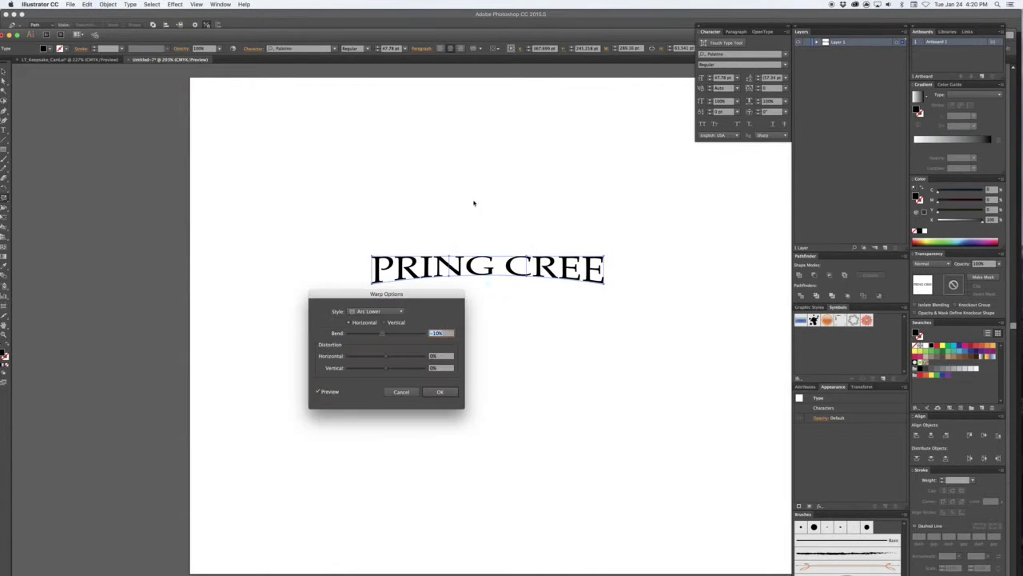
pyautogui.click(379, 312)
pyautogui.click(378, 314)
pyautogui.moveTo(384, 359); pyautogui.dragTo(405, 360)
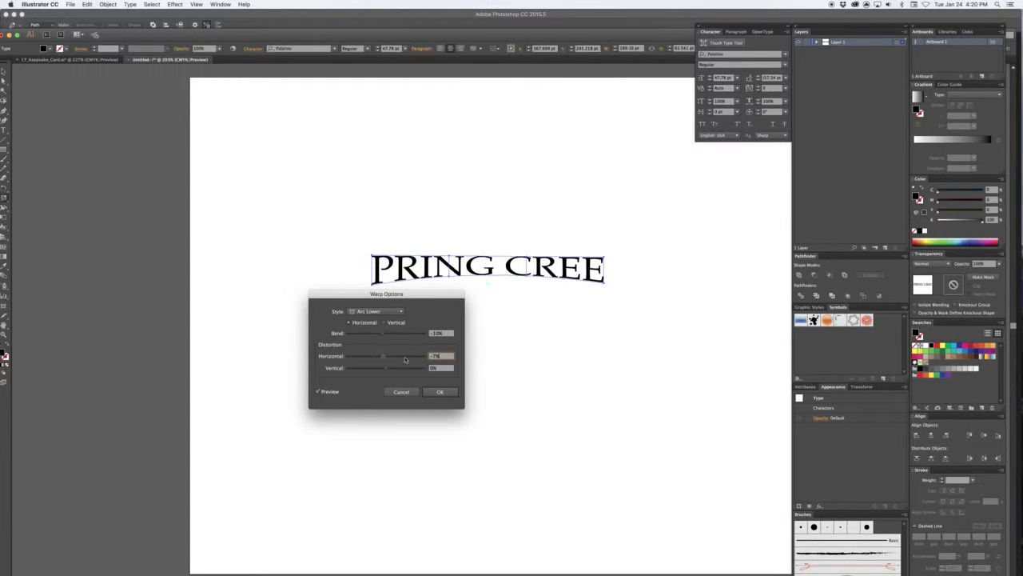
pyautogui.click(442, 355)
pyautogui.write('0')
pyautogui.press('Tab')
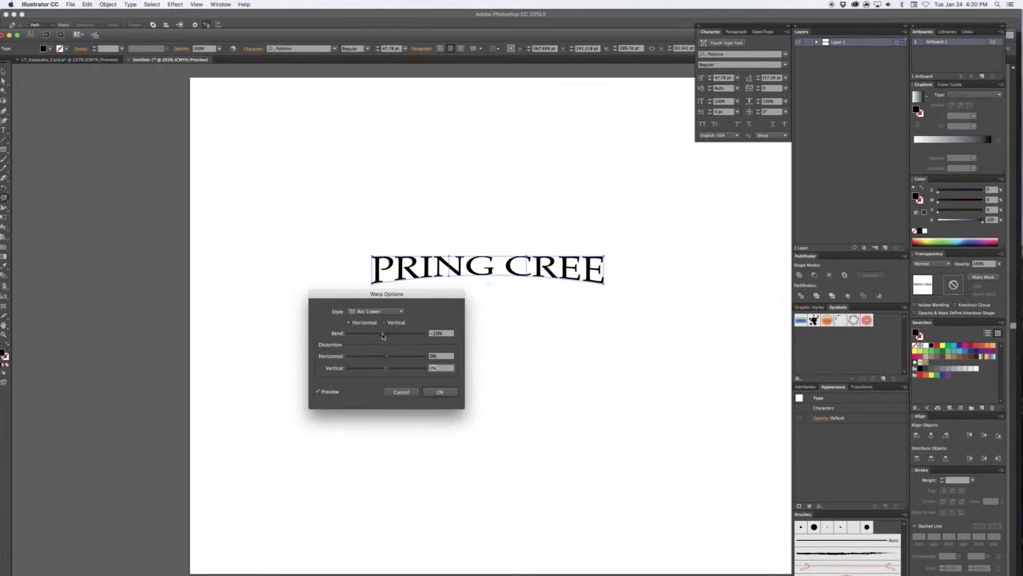
pyautogui.moveTo(382, 333)
pyautogui.mouseDown()
pyautogui.moveTo(392, 334)
pyautogui.moveTo(383, 335)
pyautogui.mouseUp()
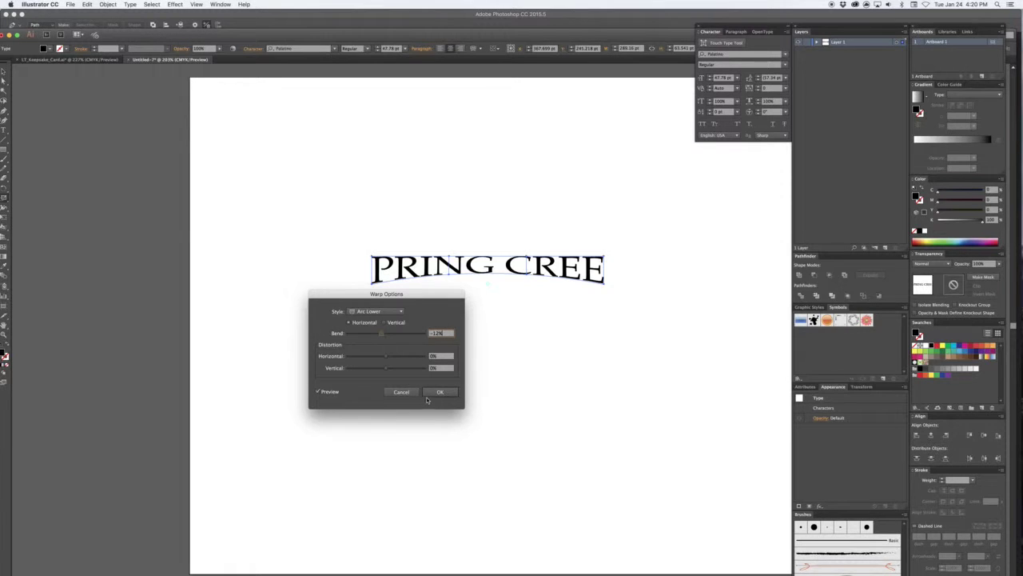
pyautogui.click(442, 391)
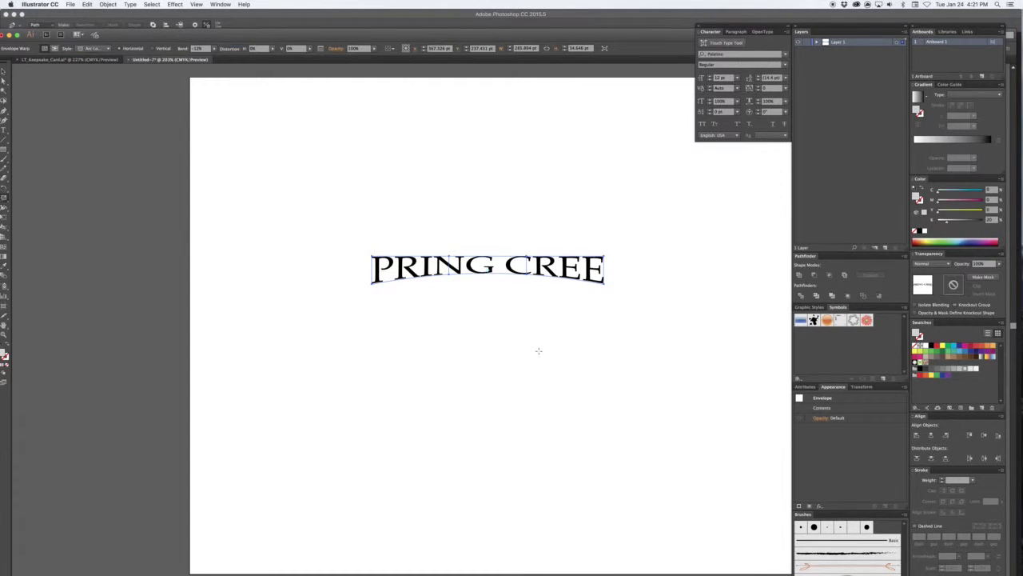
pyautogui.moveTo(589, 344); pyautogui.dragTo(615, 461)
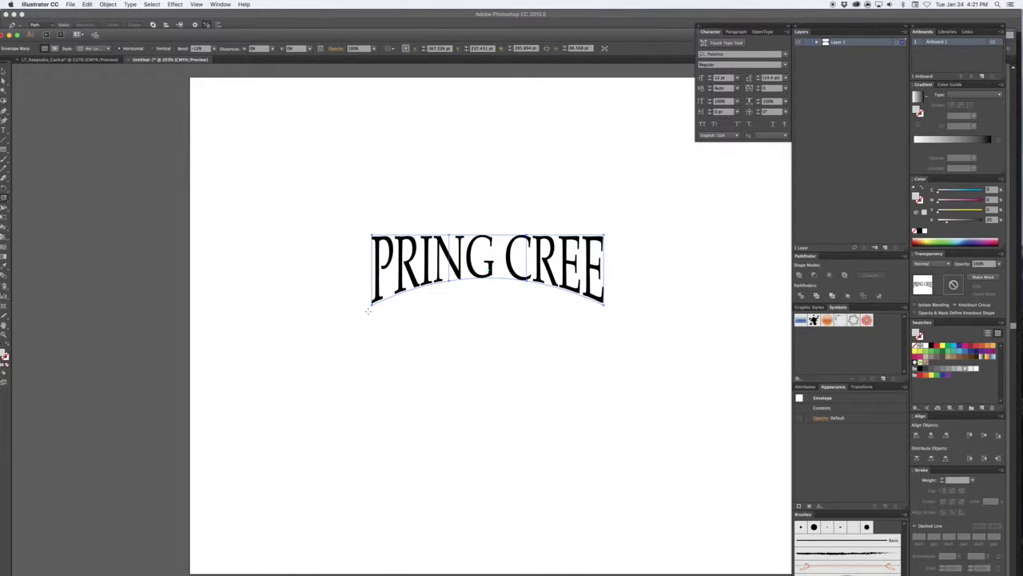
# Step: Try pulling the envelope's lower corner mesh points down to an overall height of about 128 pt, and undo it
pyautogui.press('a')
pyautogui.moveTo(347, 264); pyautogui.dragTo(631, 340)
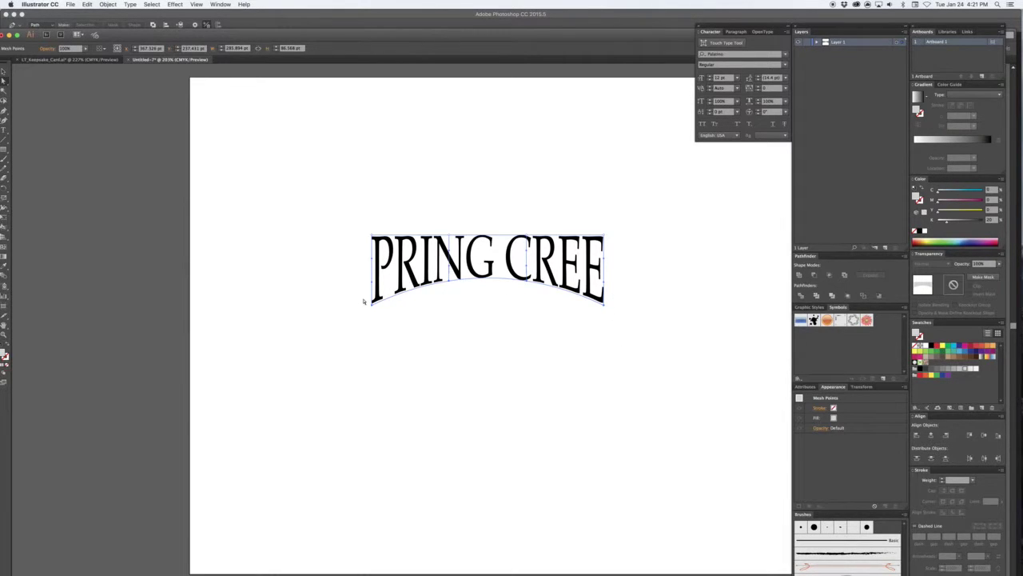
pyautogui.moveTo(340, 335); pyautogui.dragTo(608, 340)
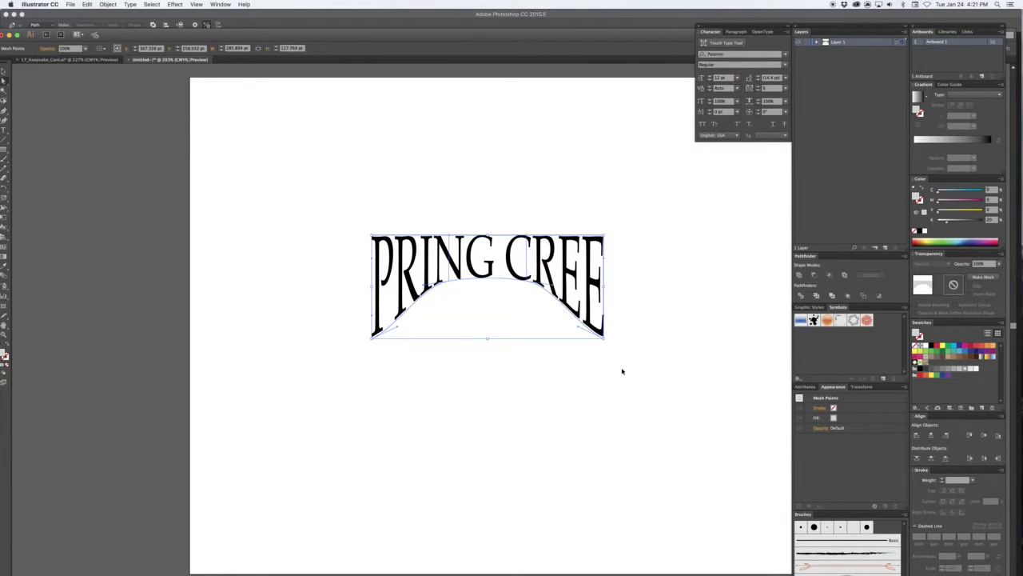
pyautogui.press('super+z')
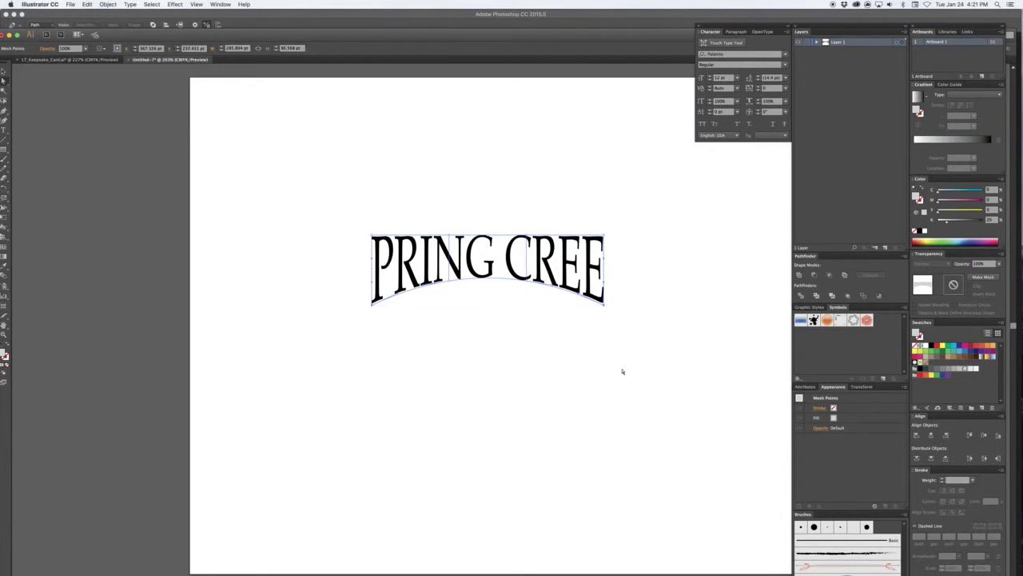
# Step: Reselect the envelope's lower mesh points, try scaling them vertically about their own centre to flatten the corner handles, and undo it
pyautogui.moveTo(350, 338); pyautogui.dragTo(639, 271)
pyautogui.moveTo(339, 352); pyautogui.dragTo(431, 414)
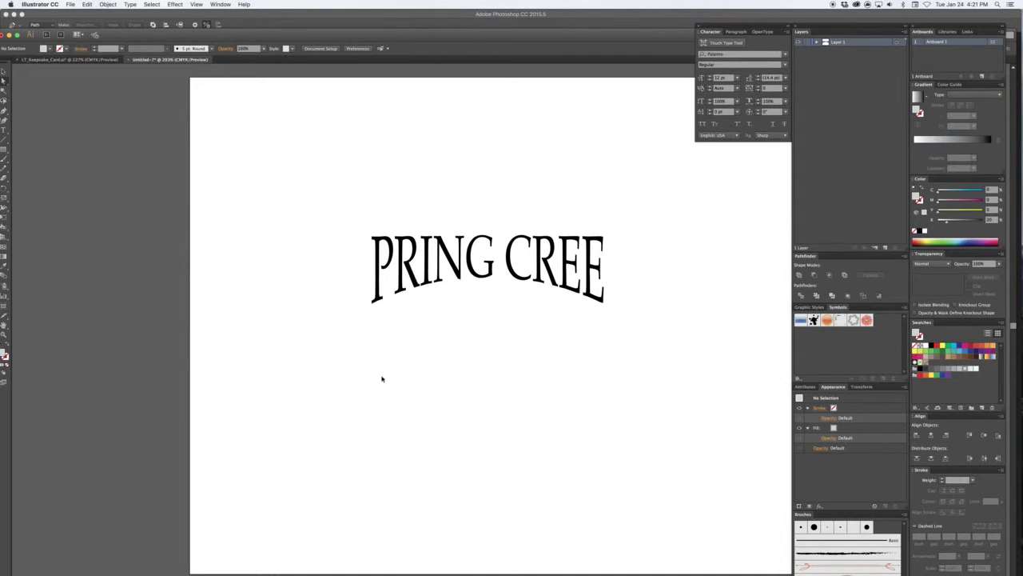
pyautogui.moveTo(346, 360); pyautogui.dragTo(637, 296)
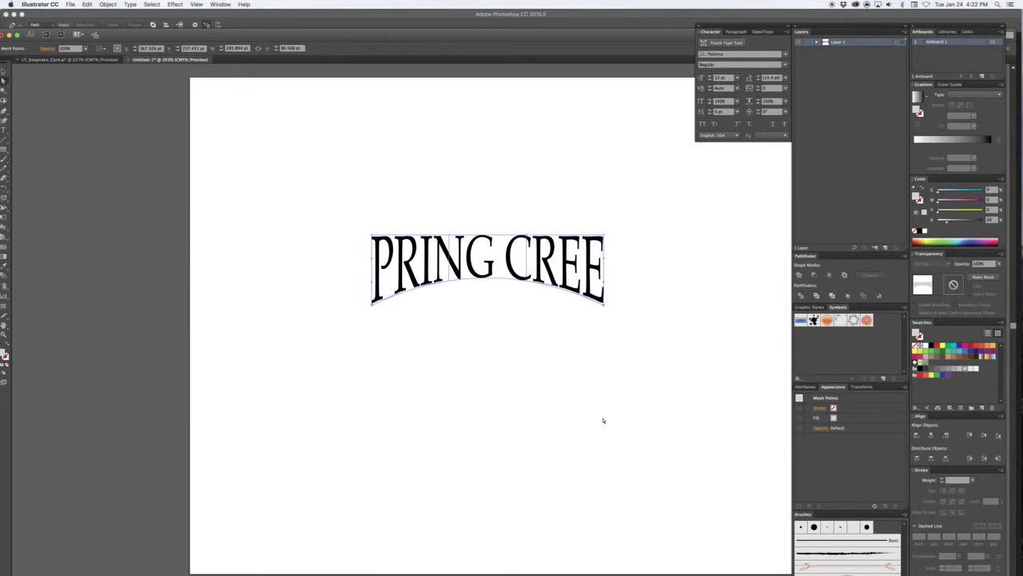
pyautogui.press('u')
pyautogui.moveTo(581, 432); pyautogui.dragTo(567, 304)
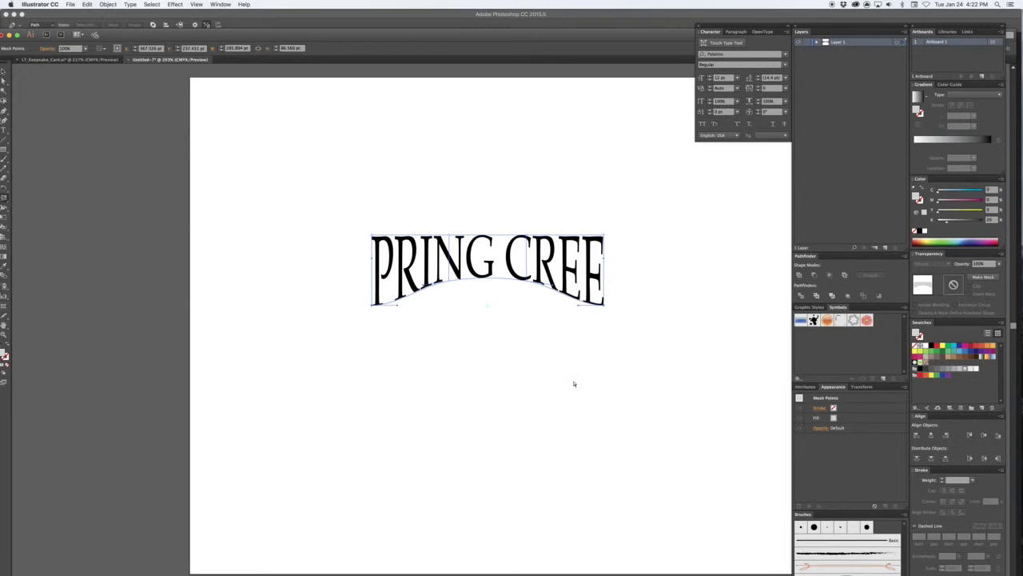
pyautogui.press('super+z')
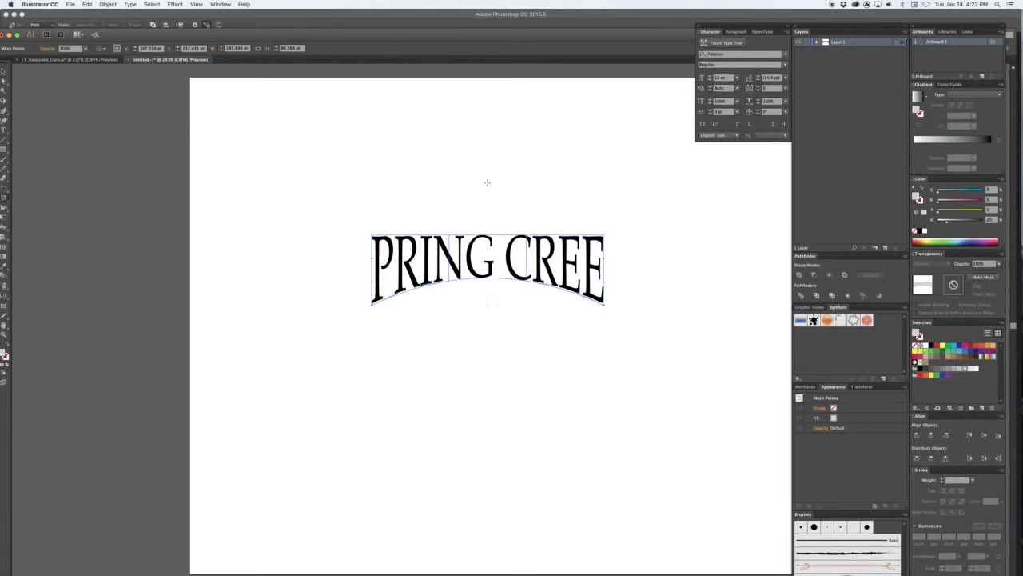
# Step: Try scaling the lower mesh points vertically from a reference point above the text, to about 116 pt high, and undo it
pyautogui.click(486, 182)
pyautogui.moveTo(617, 365); pyautogui.dragTo(612, 422)
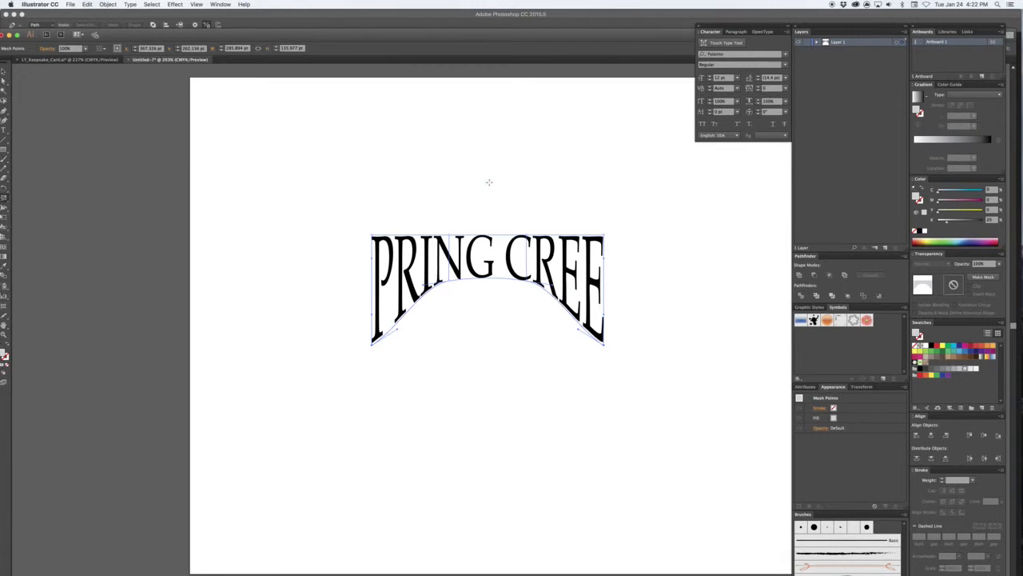
pyautogui.press('super+z')
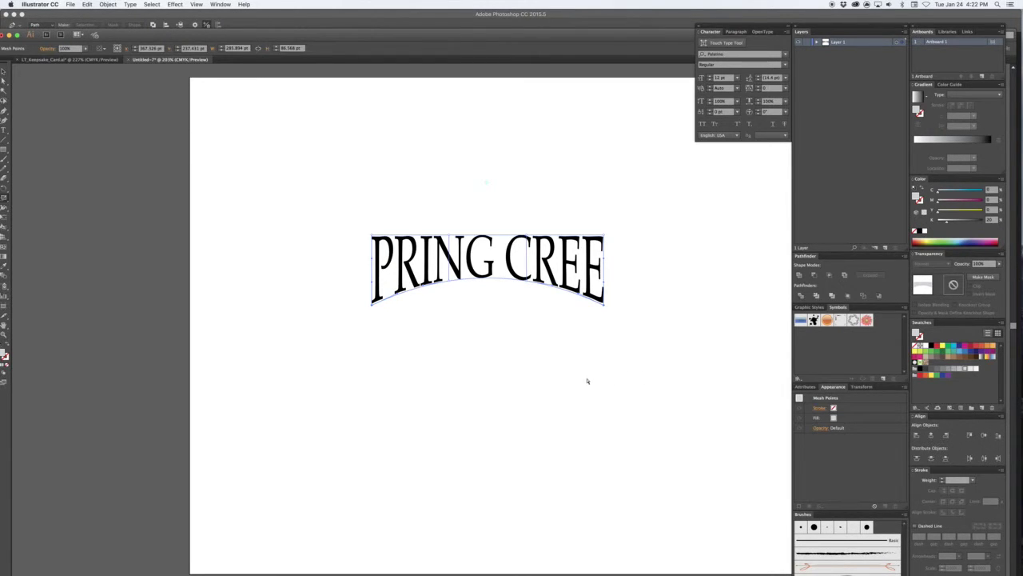
# Step: Add a separate letter S ahead of the warped text and enlarge it to about 150.5 pt
pyautogui.click(364, 362)
pyautogui.press('t')
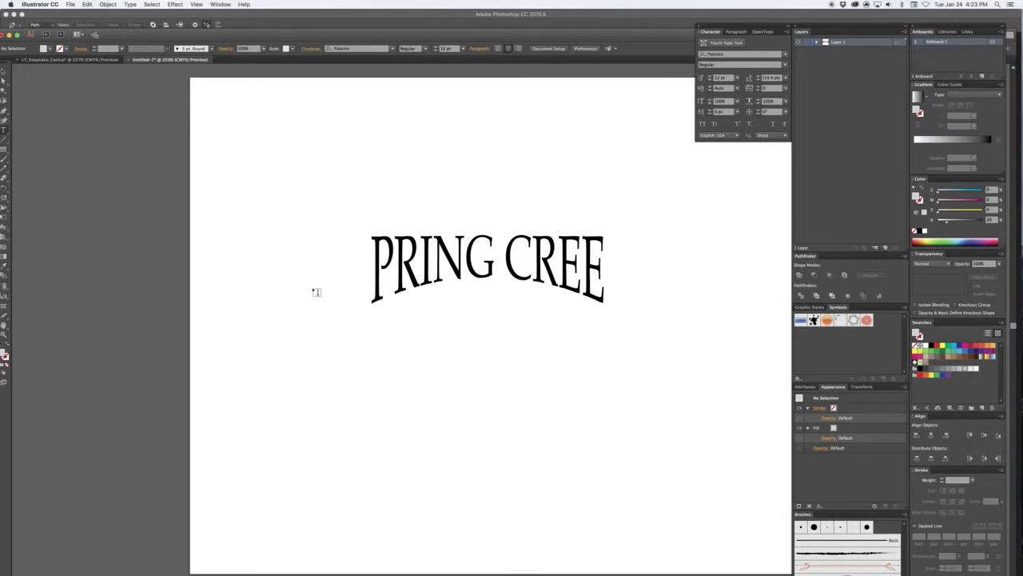
pyautogui.click(306, 286)
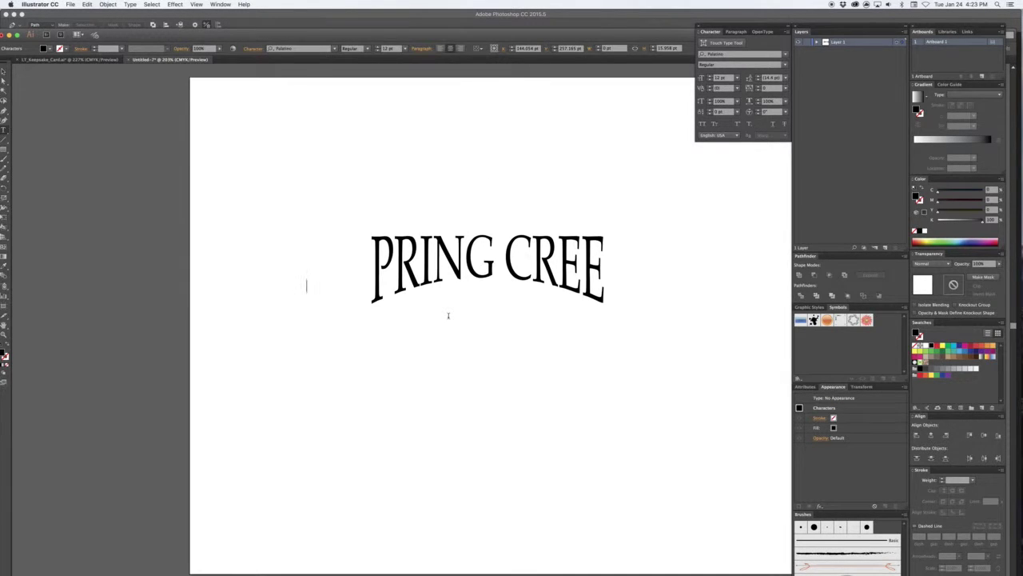
pyautogui.write('S')
pyautogui.press('Escape')
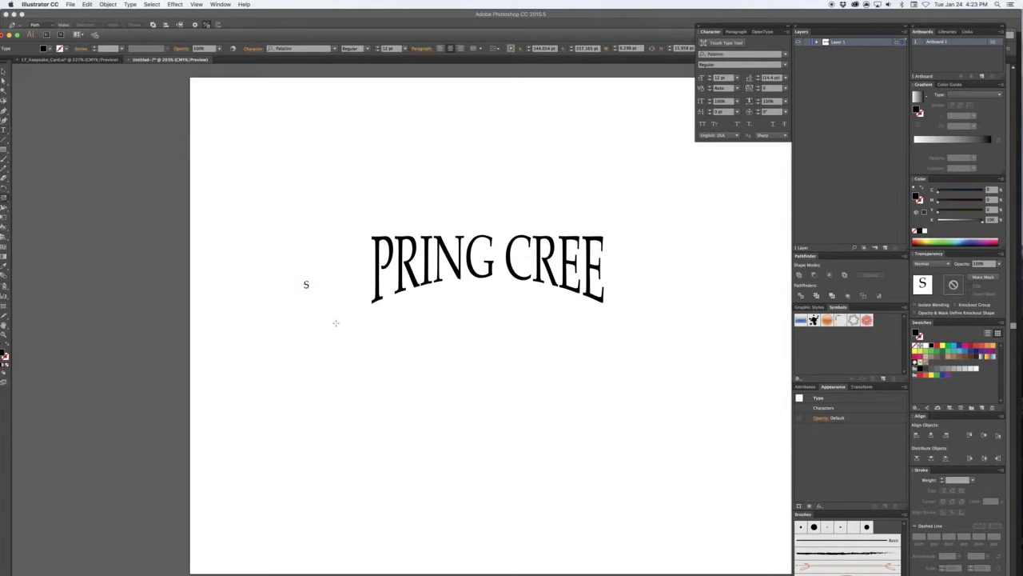
pyautogui.moveTo(797, 574); pyautogui.dragTo(880, 575)
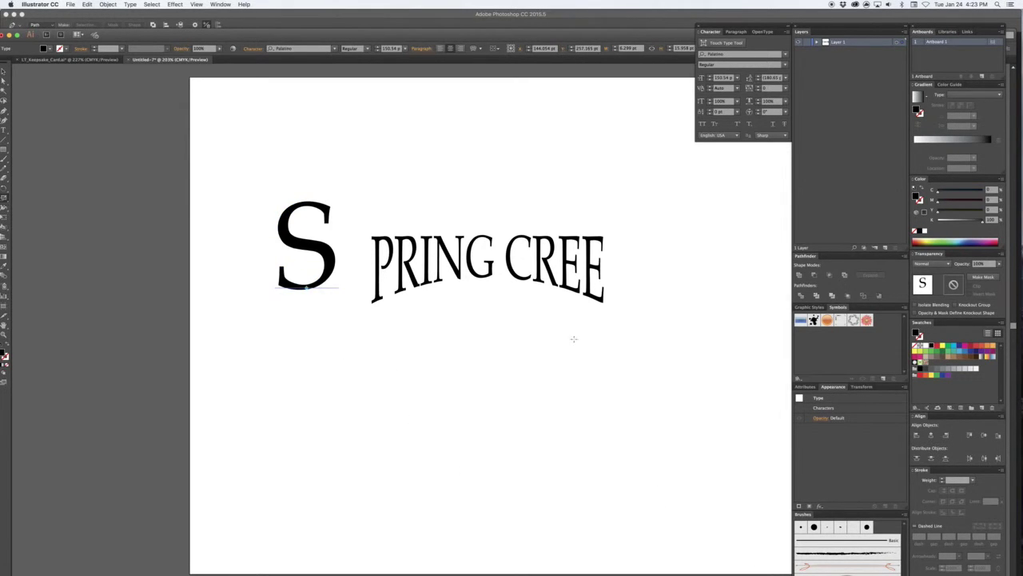
# Step: Set the S against the P of PRING and turn a copy of it into a K placed just after CREE
pyautogui.moveTo(328, 272); pyautogui.dragTo(661, 279)
pyautogui.press('t')
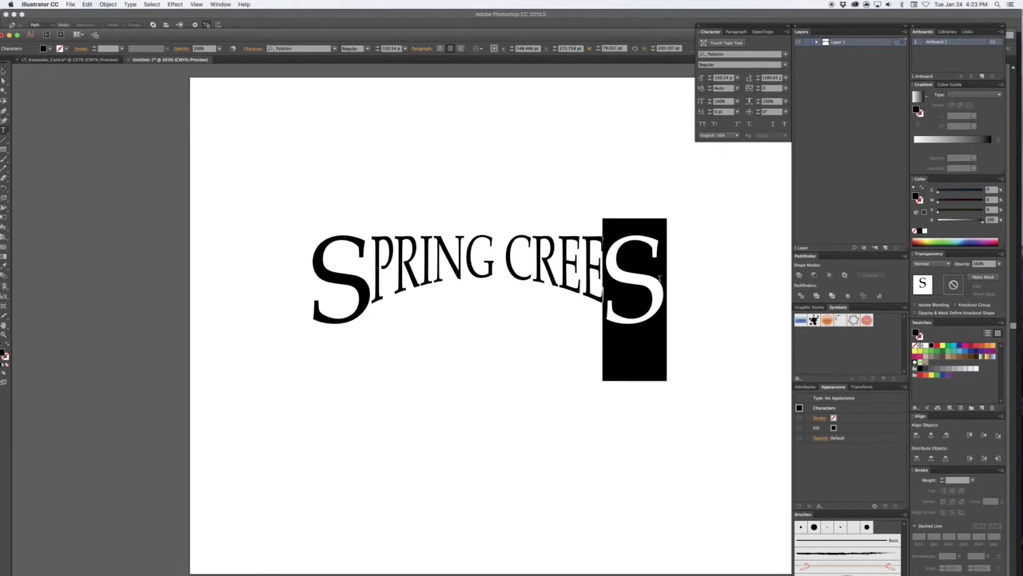
pyautogui.write('K')
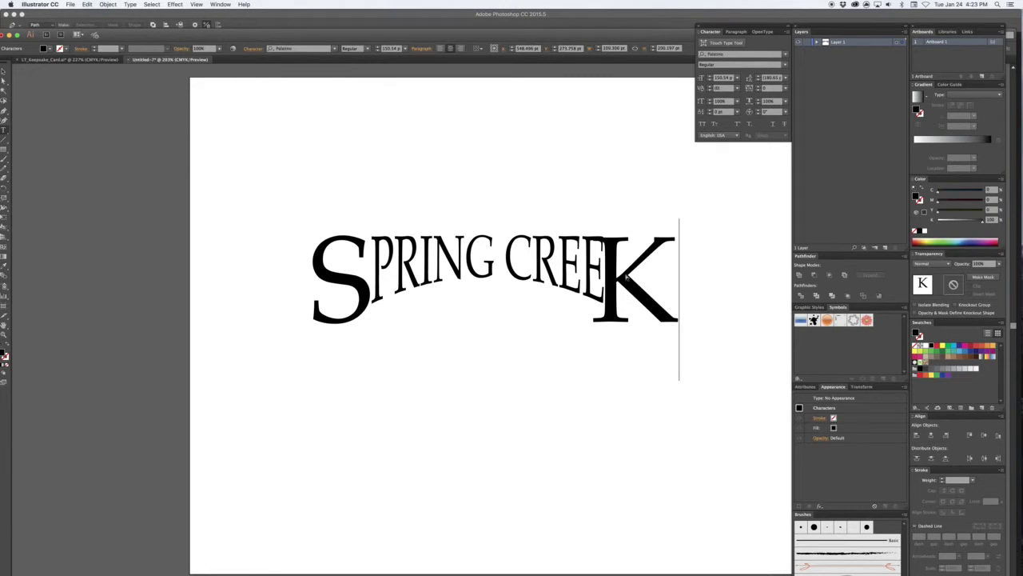
pyautogui.doubleClick(636, 279)
pyautogui.moveTo(640, 277); pyautogui.dragTo(657, 276)
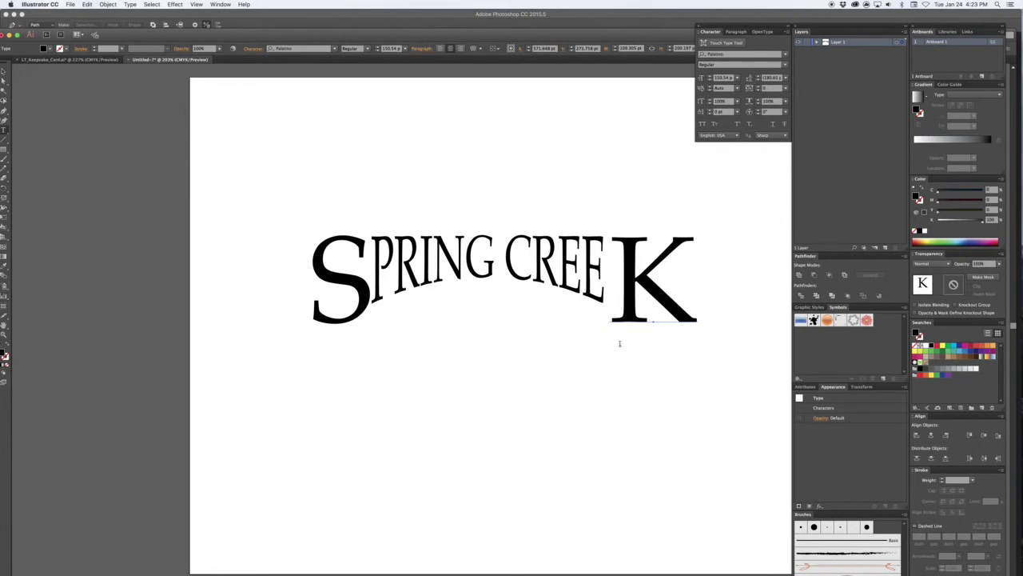
# Step: Narrow the K to about 75% horizontal scale and move it up against the final E
pyautogui.press('s')
pyautogui.moveTo(690, 381); pyautogui.dragTo(681, 381)
pyautogui.moveTo(666, 301); pyautogui.dragTo(649, 303)
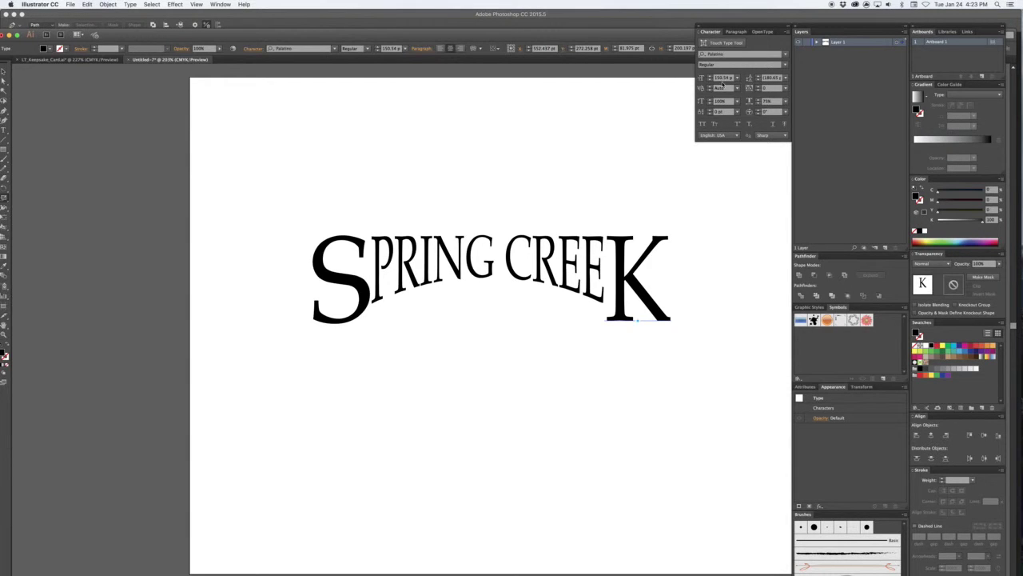
# Step: Enlarge the K slightly to about 152.4 pt to match the height of the S, and deselect it
pyautogui.click(650, 199)
pyautogui.click(645, 296)
pyautogui.moveTo(718, 387)
pyautogui.mouseDown()
pyautogui.moveTo(709, 383)
pyautogui.moveTo(735, 389)
pyautogui.moveTo(711, 441)
pyautogui.moveTo(740, 382)
pyautogui.moveTo(767, 421)
pyautogui.moveTo(759, 441)
pyautogui.moveTo(721, 428)
pyautogui.moveTo(711, 408)
pyautogui.moveTo(704, 415)
pyautogui.moveTo(733, 405)
pyautogui.moveTo(717, 410)
pyautogui.moveTo(726, 407)
pyautogui.moveTo(728, 366)
pyautogui.moveTo(722, 440)
pyautogui.moveTo(729, 388)
pyautogui.moveTo(740, 384)
pyautogui.moveTo(719, 386)
pyautogui.mouseUp()
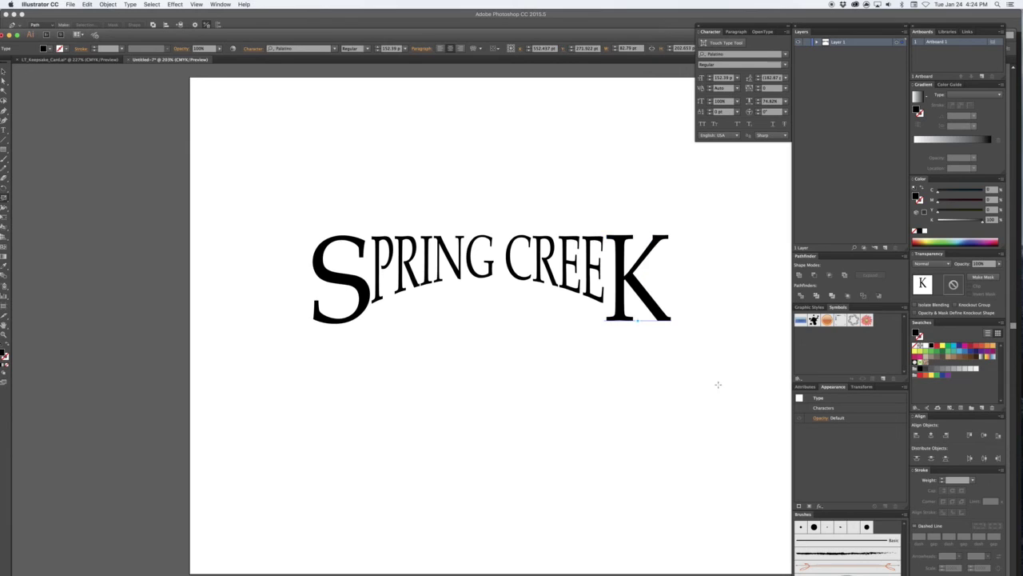
pyautogui.click(694, 372)
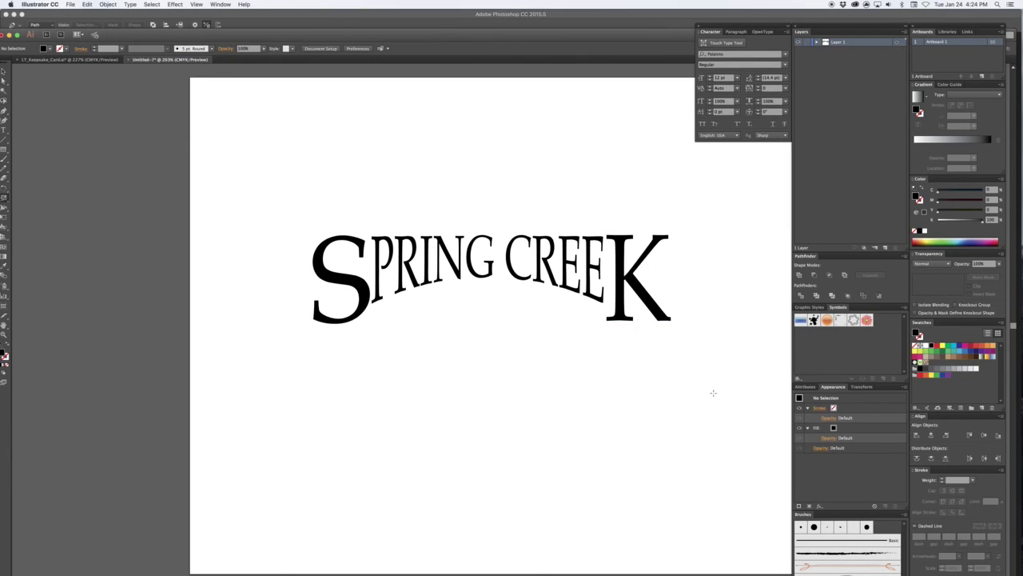